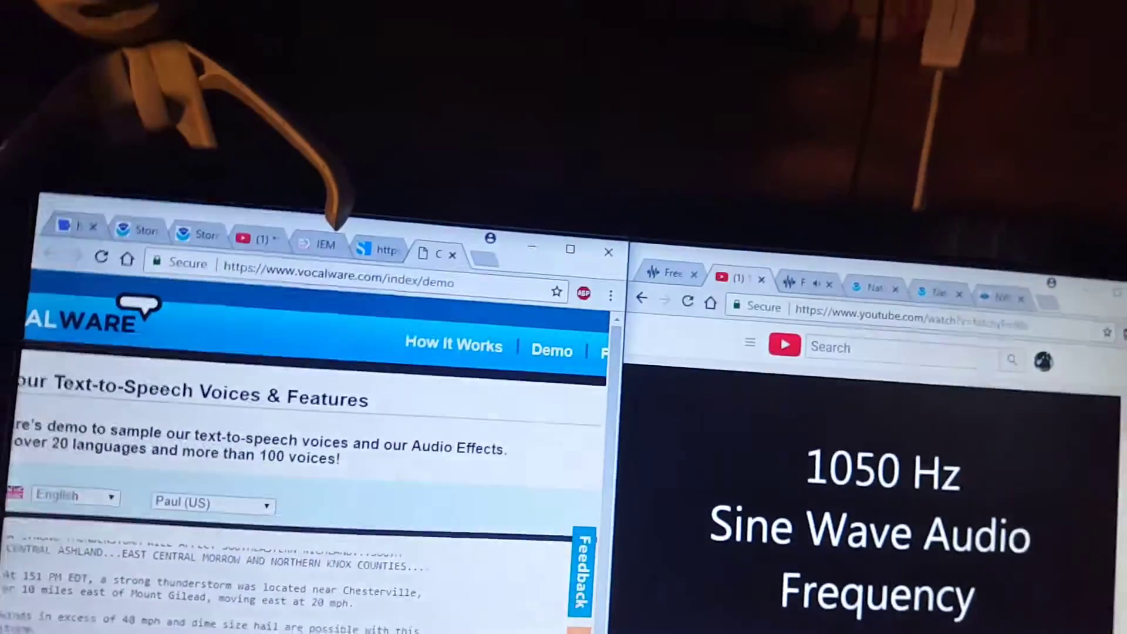
Switch from the VocalWare warning text to the IEMBot weather.im monitor tab
key("ctrl+1")
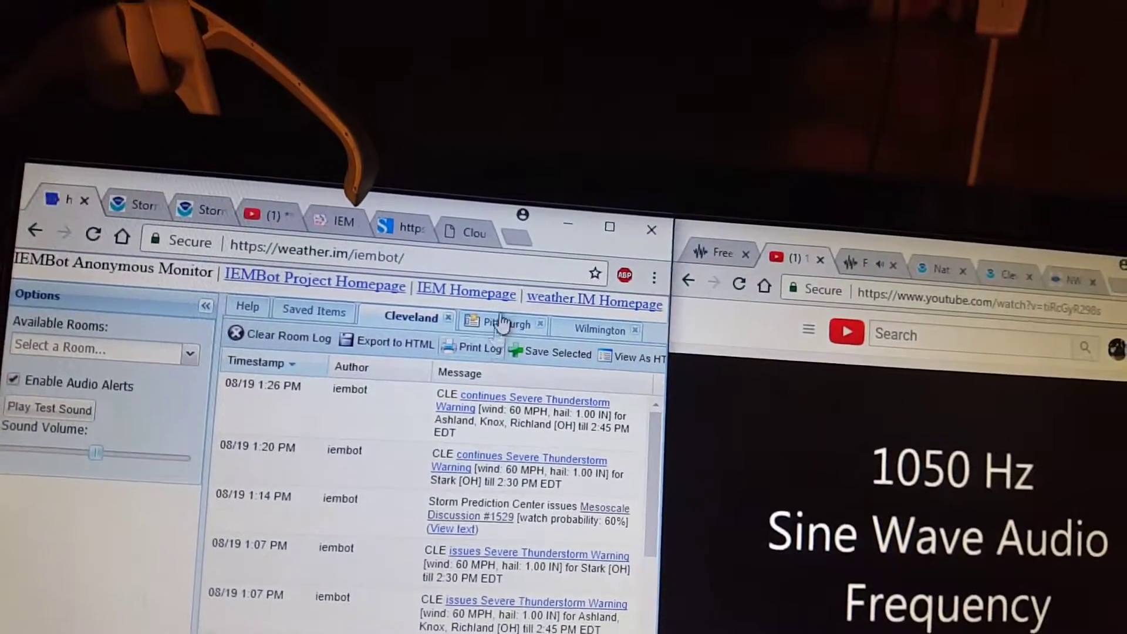
Open the Pittsburgh room to show its PBZ severe thunderstorm warnings for Ohio counties
left_click(583, 347)
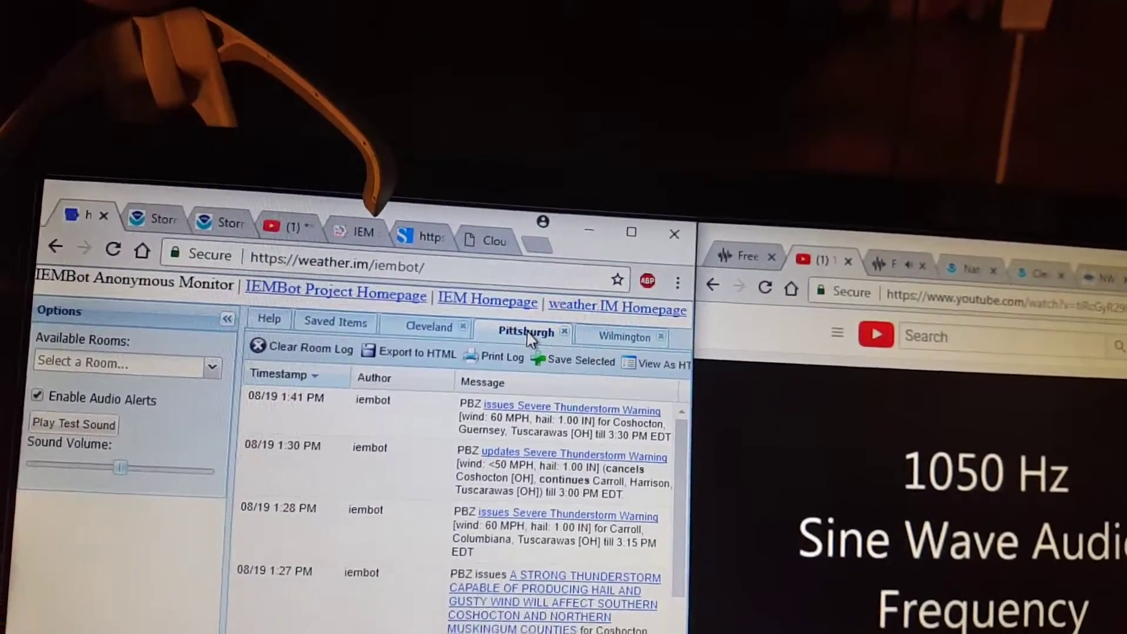